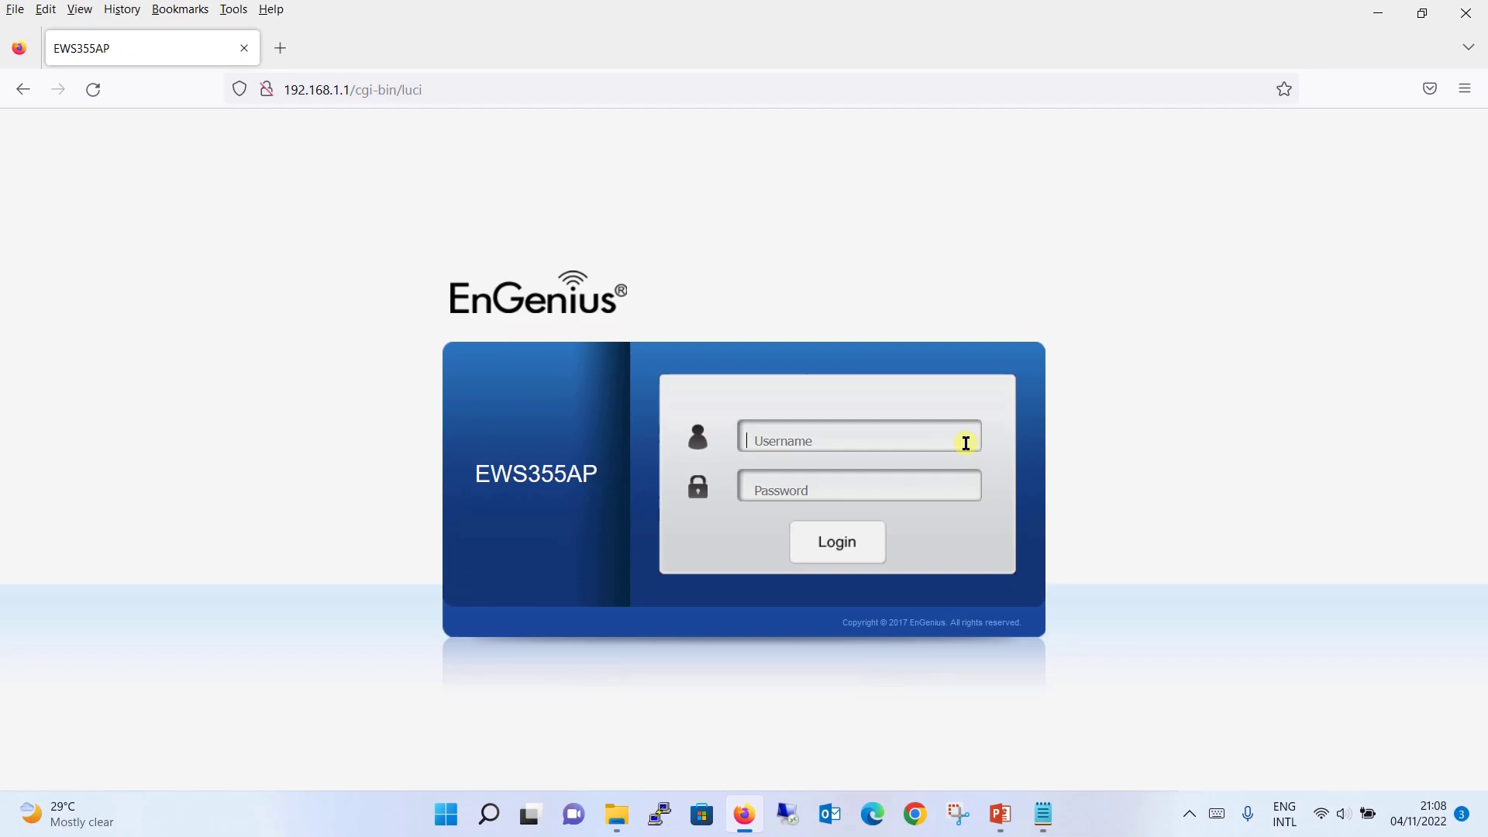
# - Sign in to the access point with the admin username and its password
pyautogui.write('admin')
pyautogui.press('Tab')
pyautogui.write('admin')
pyautogui.press('Return')
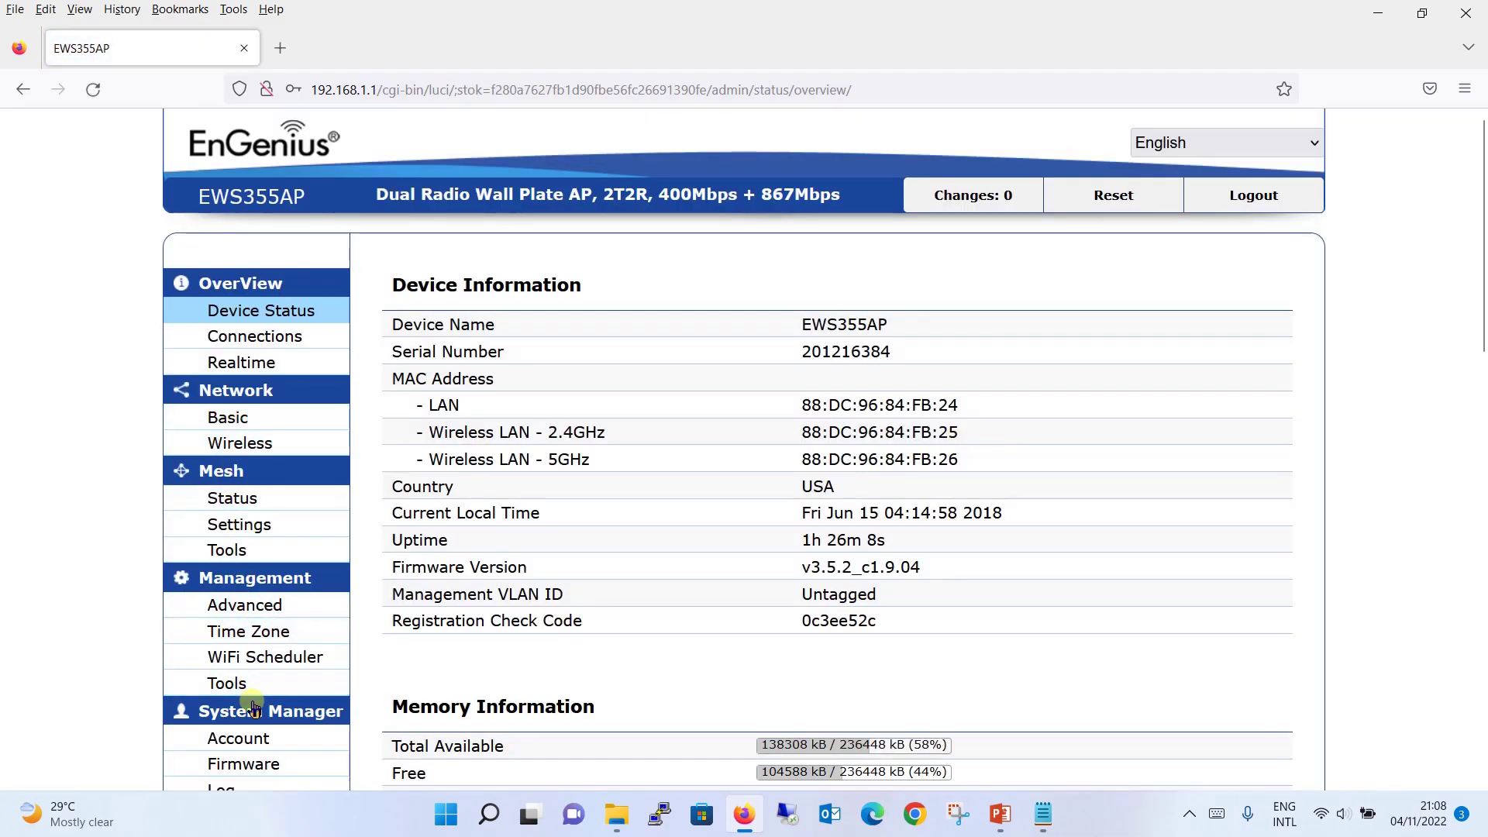
# - Open the Firmware page under System Manager, showing current firmware 3.5.2
pyautogui.click(269, 765)
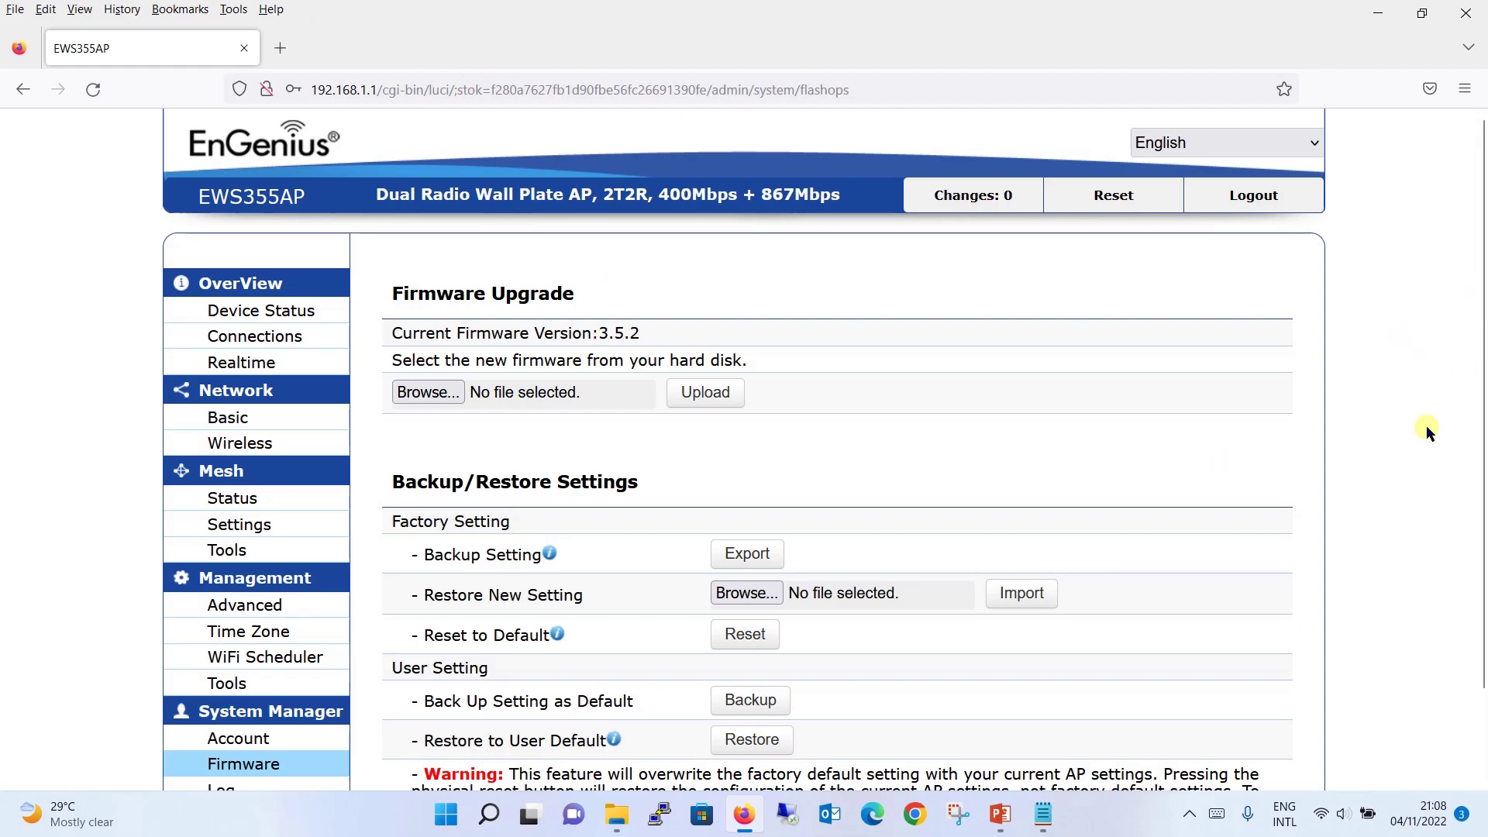
pyautogui.scroll(-1, 1405, 451)
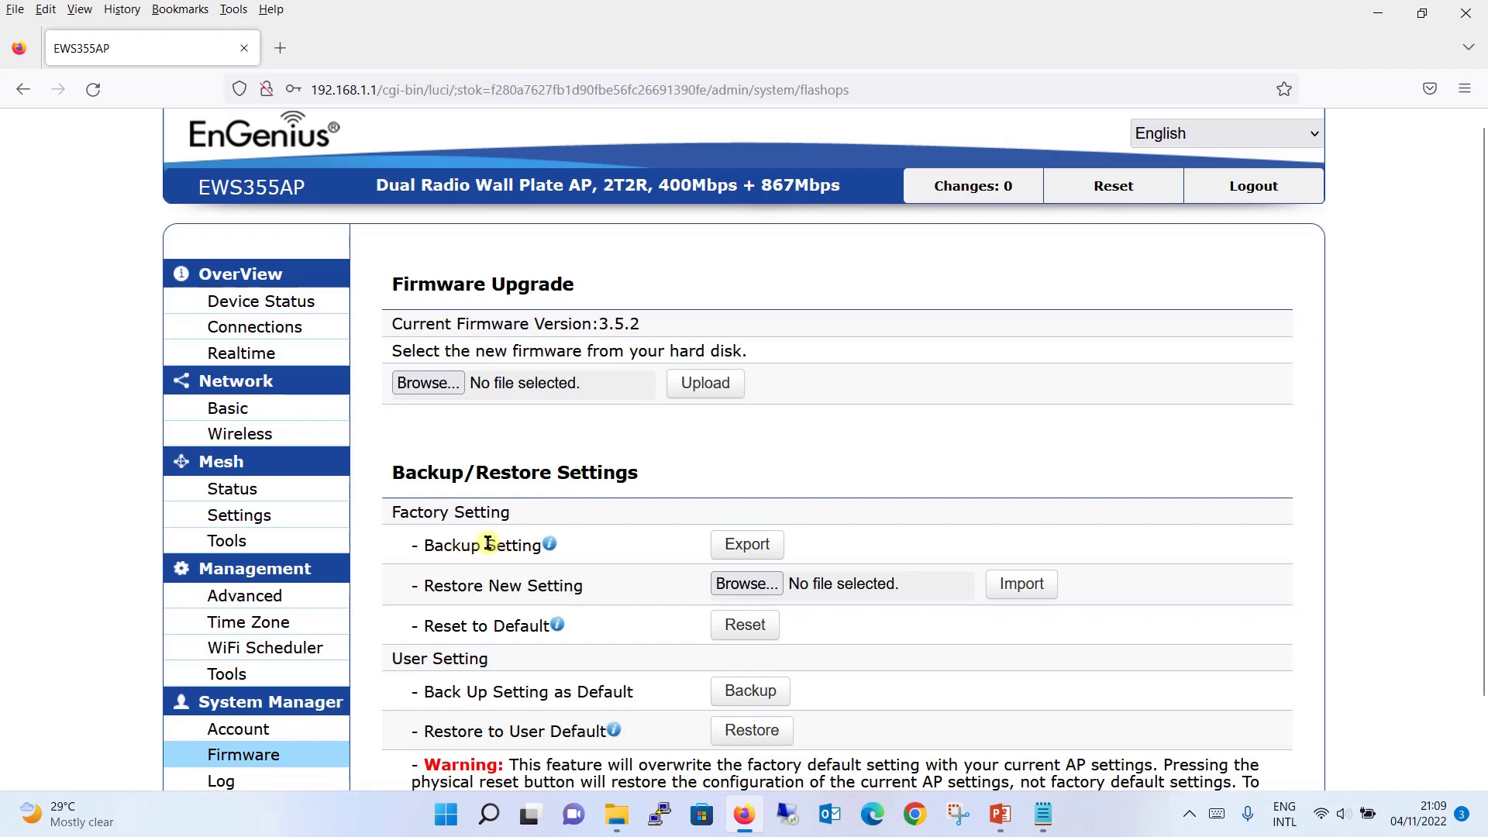
# - Export the current settings as backup-EWS355AP-2018-06-15.tar.gz and close the downloads panel
pyautogui.click(766, 548)
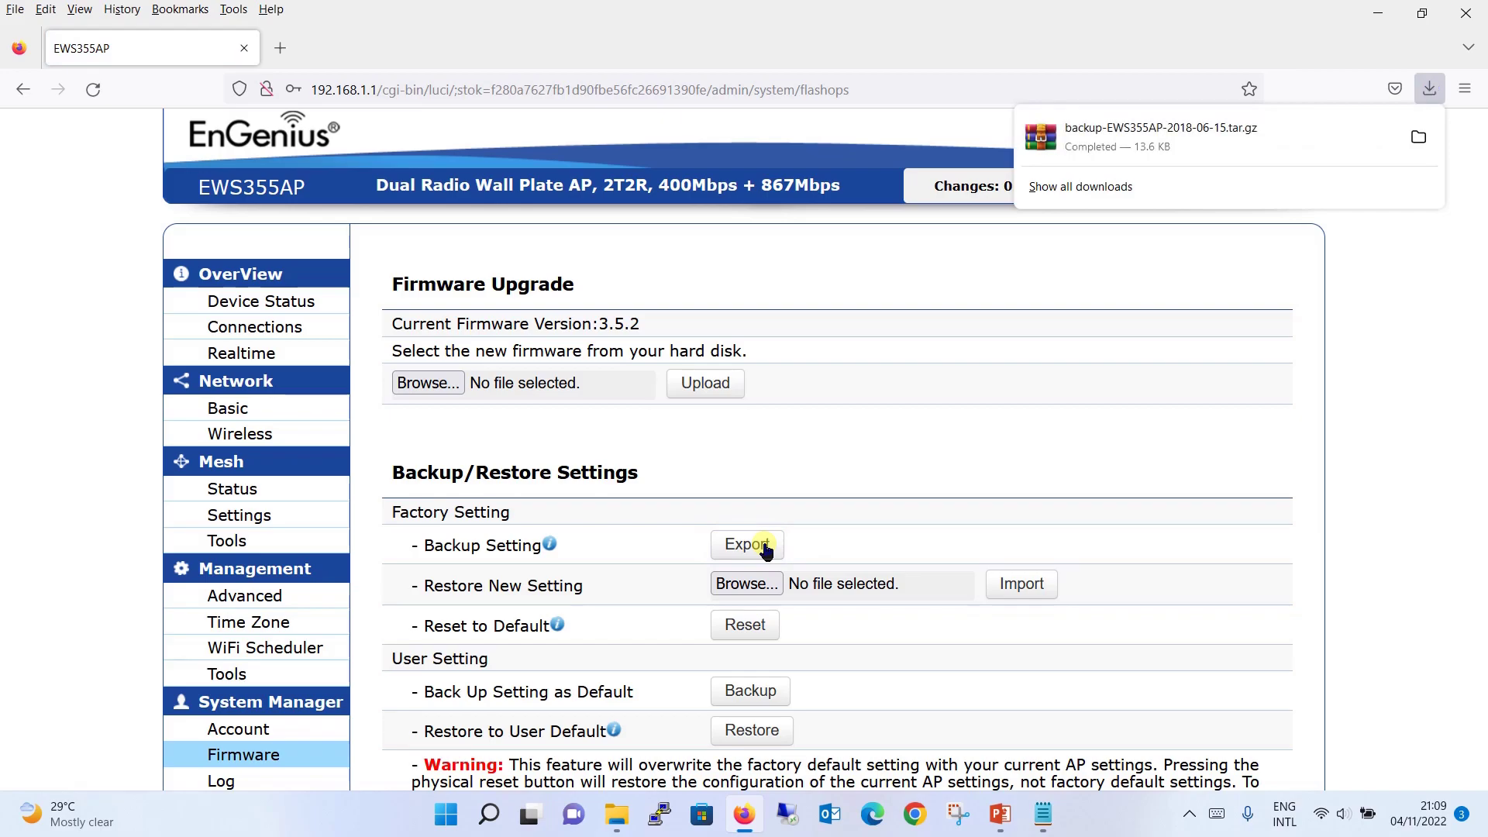
pyautogui.click(988, 457)
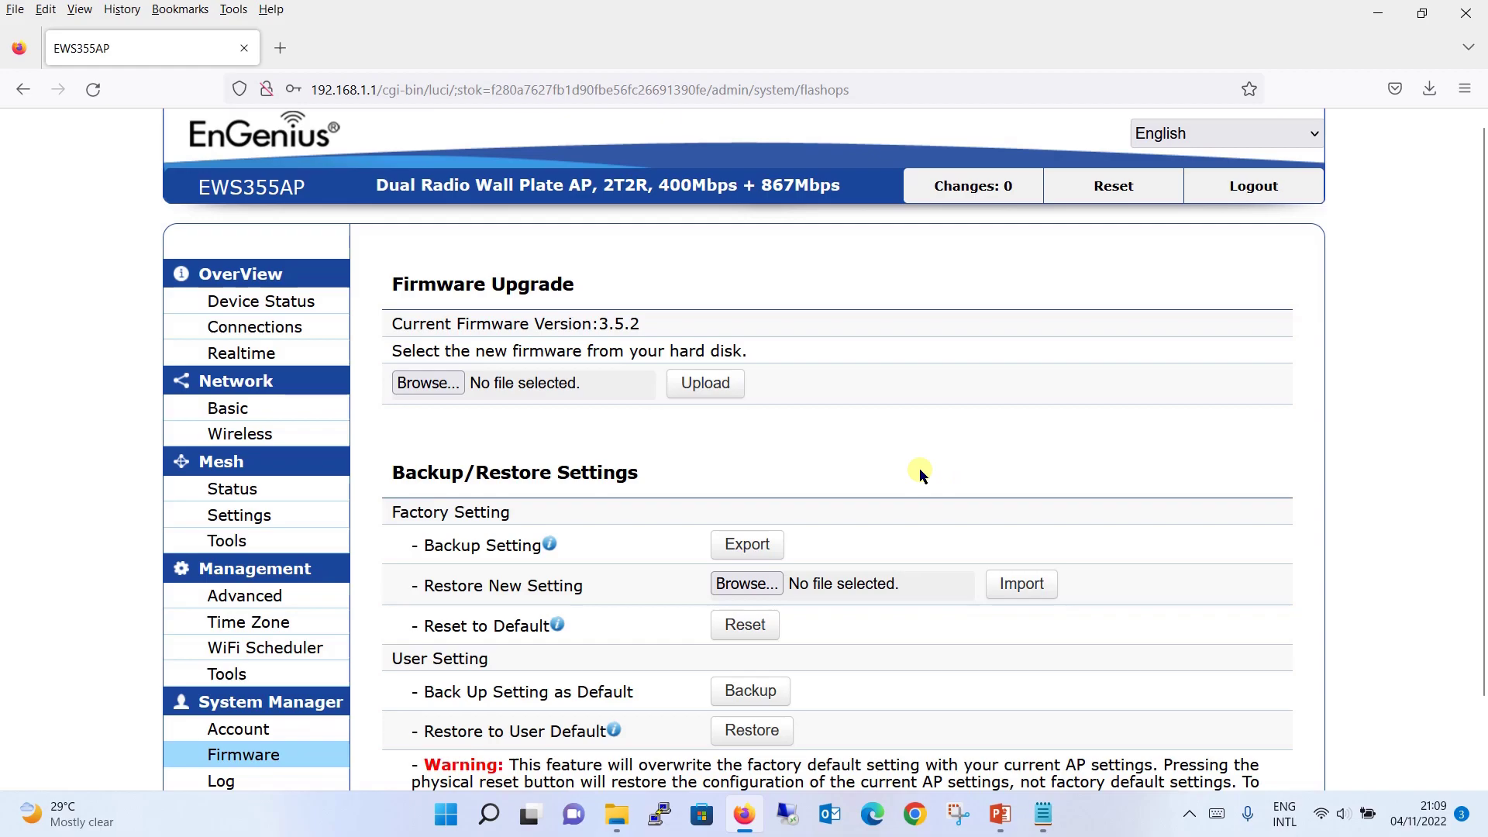
# - In a new tab, search the web for 'engenius', then search engeniustech.com for 'firmware'
pyautogui.click(279, 50)
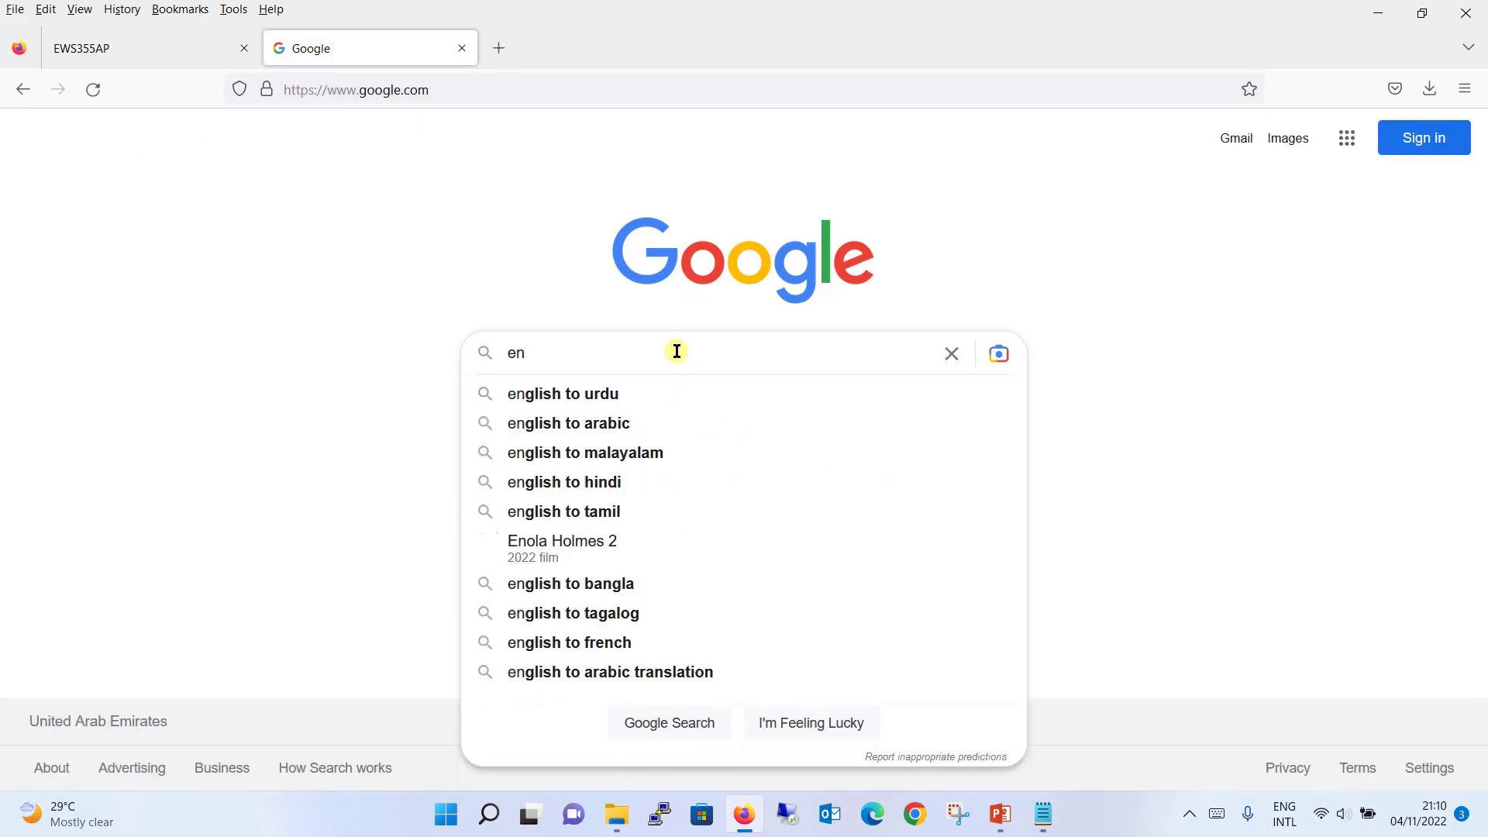
pyautogui.press('Return')
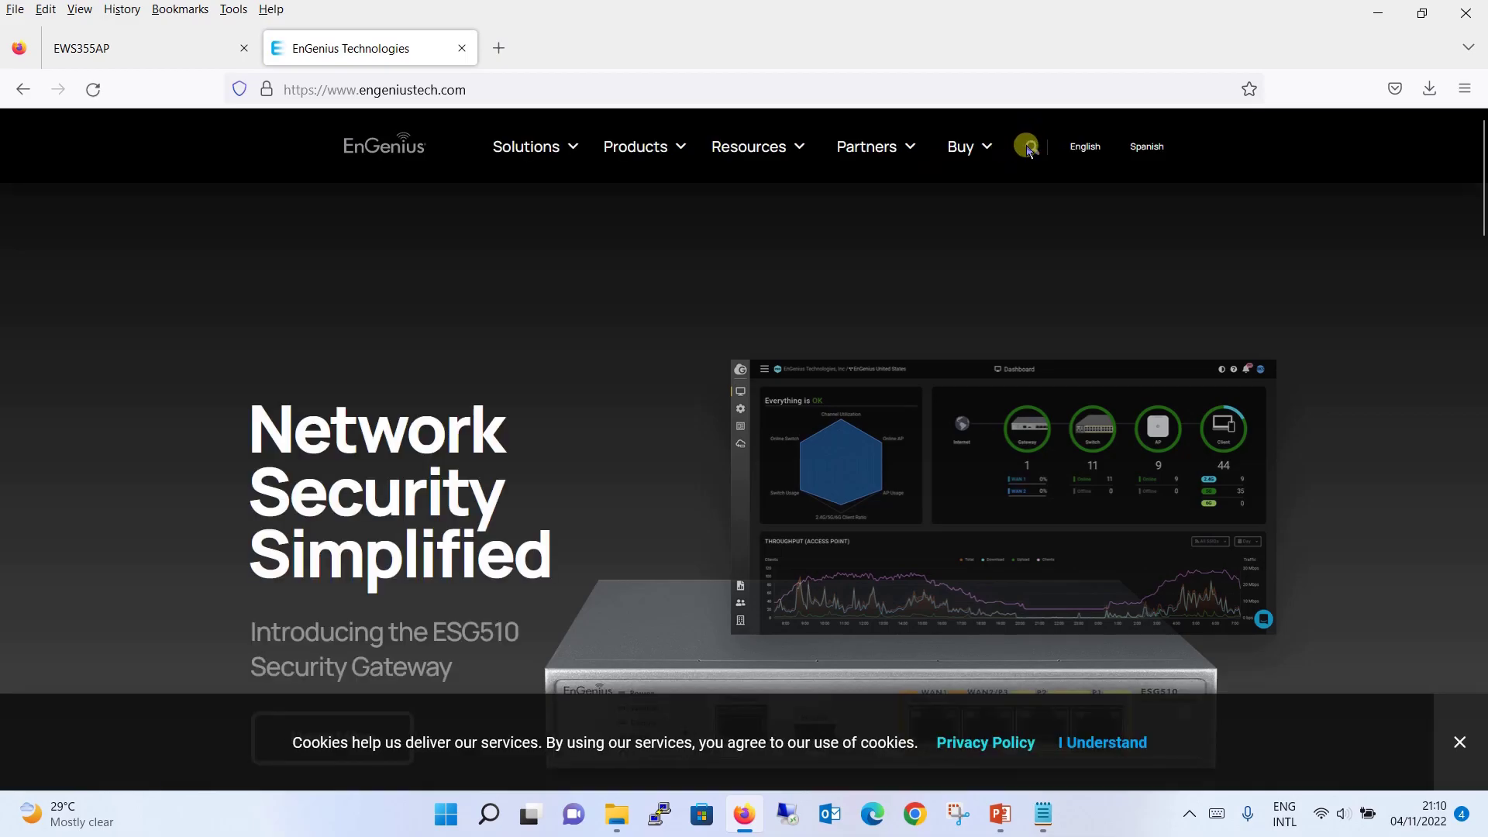
pyautogui.click(1028, 150)
pyautogui.write('firmware')
pyautogui.press('Return')
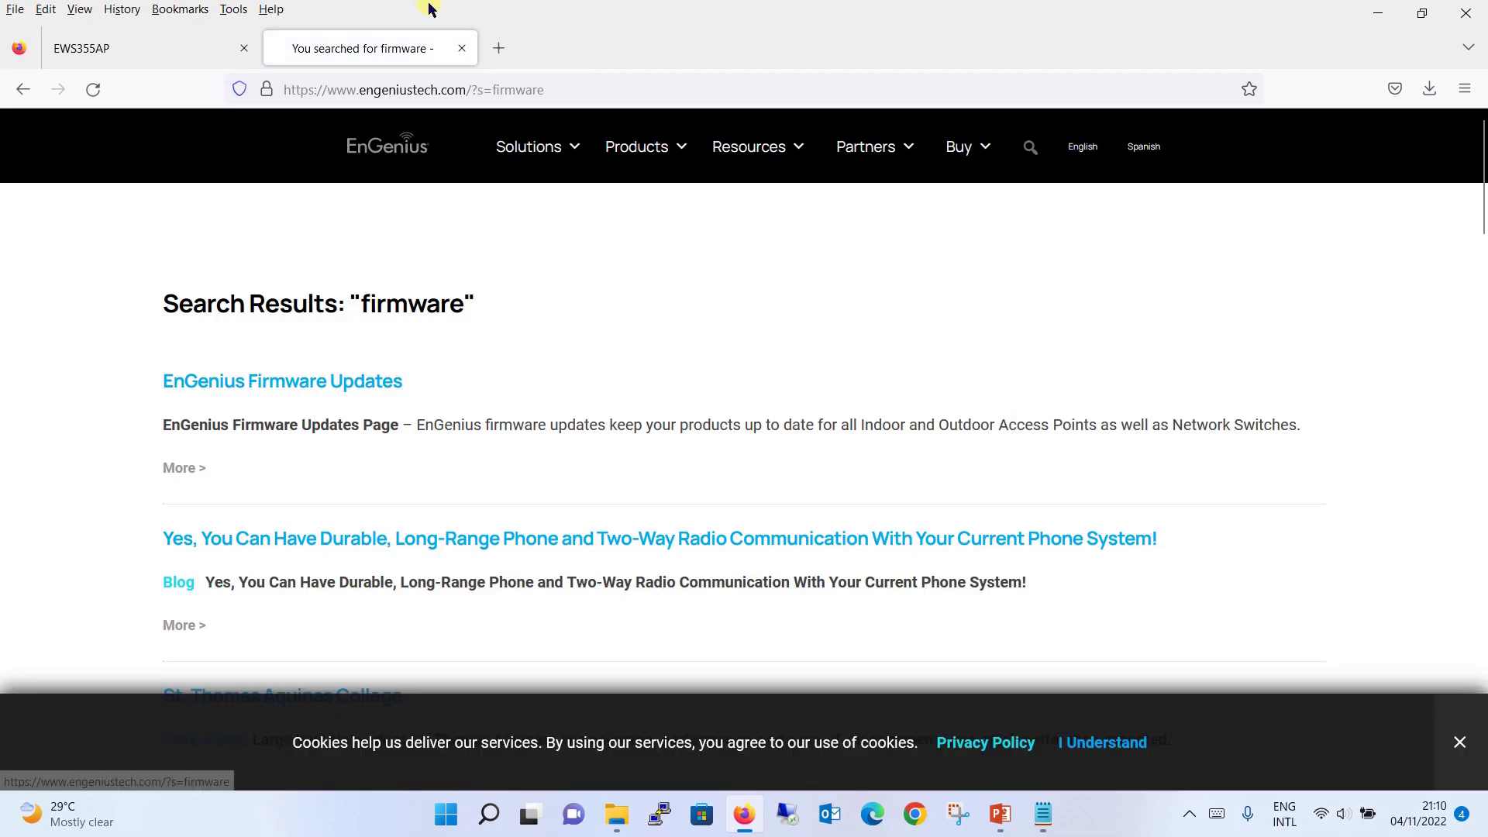
# - Download EWS355AP-v3.9.3.2_c1.9.51.bin from the Indoor Wireless list on EnGenius Firmware Updates
pyautogui.click(278, 386)
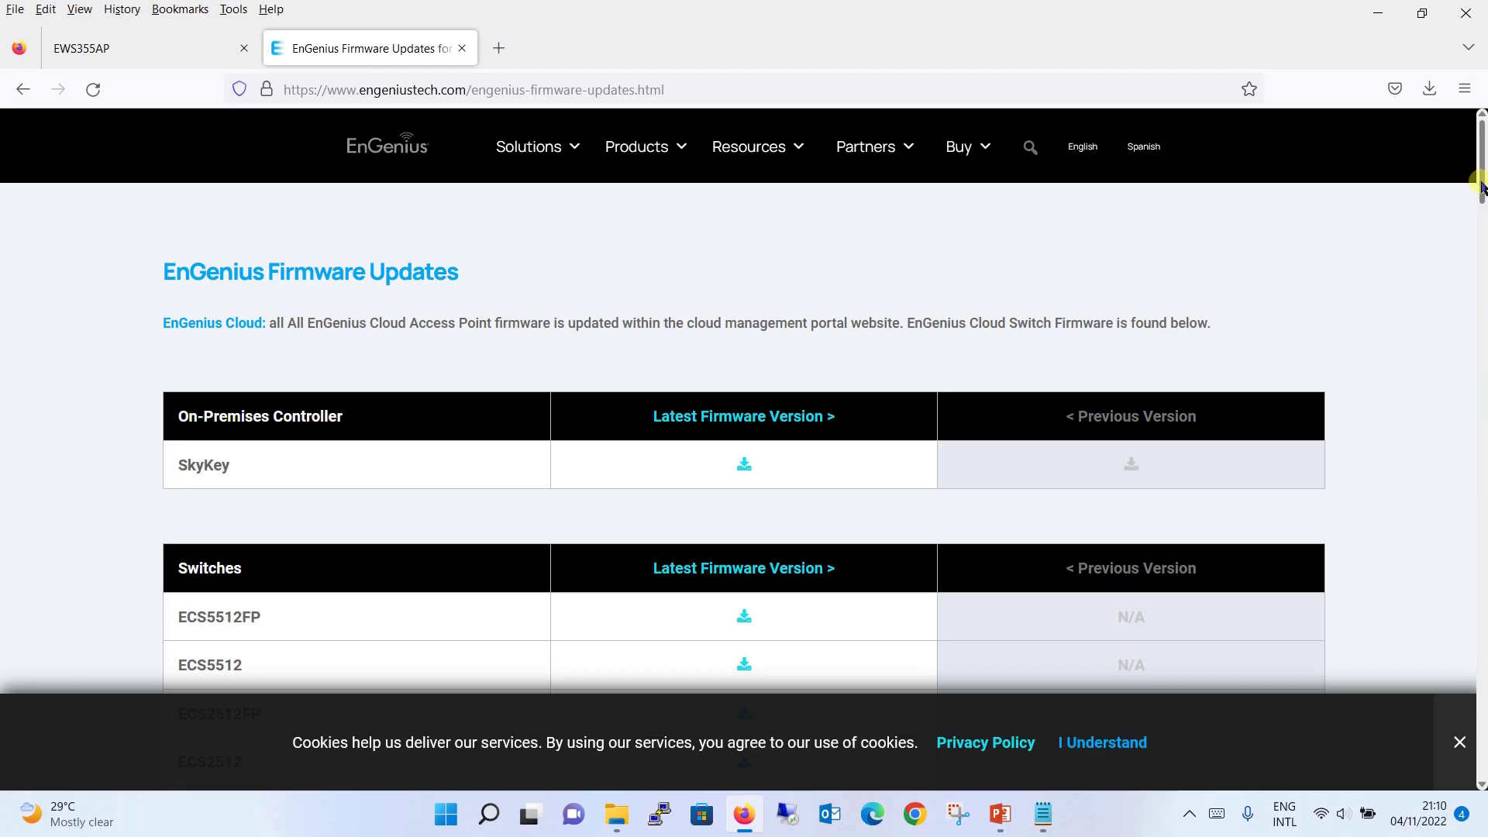
pyautogui.moveTo(1480, 184); pyautogui.dragTo(1474, 349)
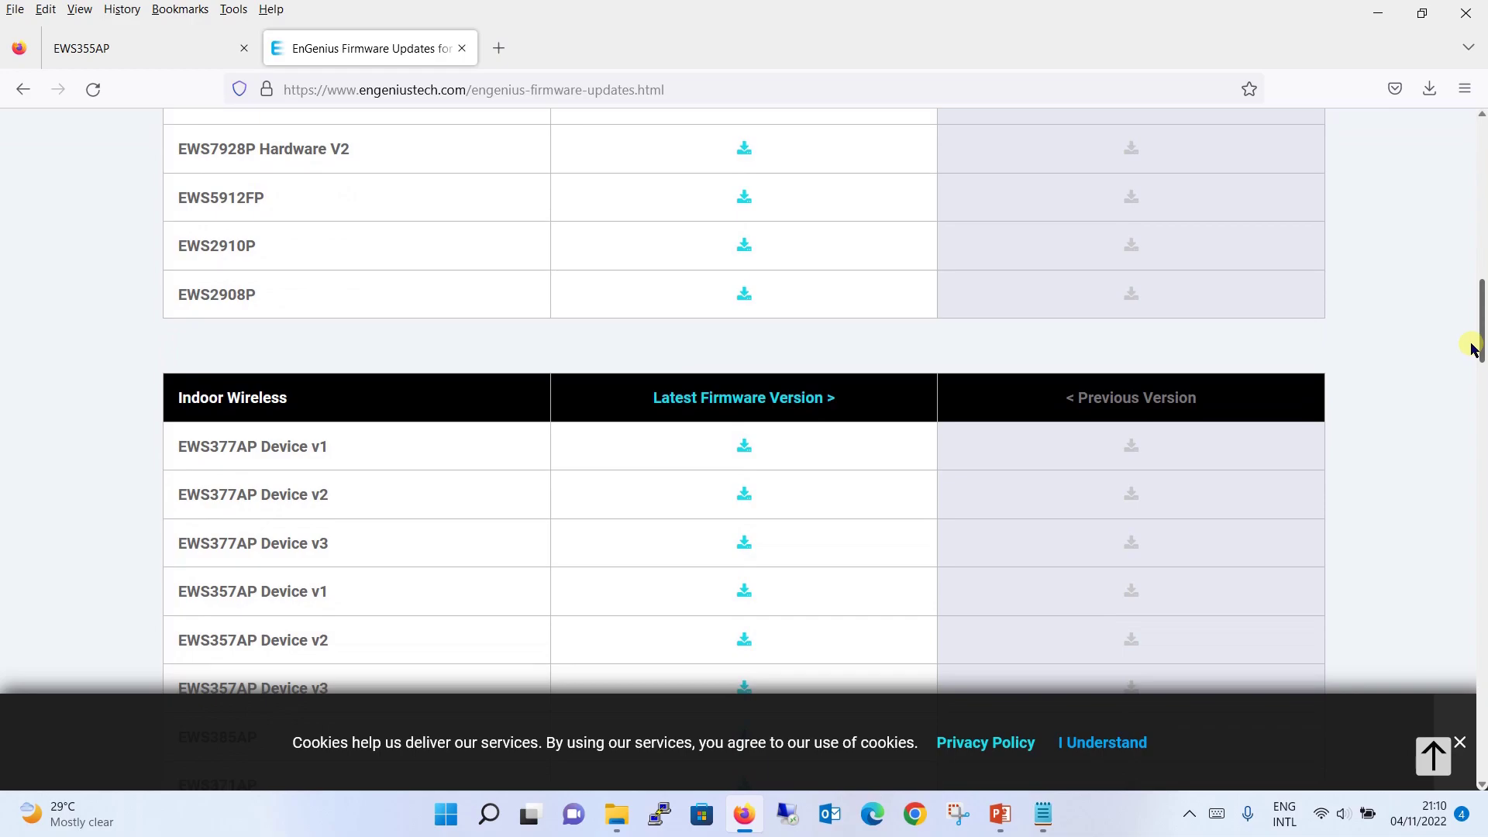
pyautogui.moveTo(1473, 349); pyautogui.dragTo(1471, 402)
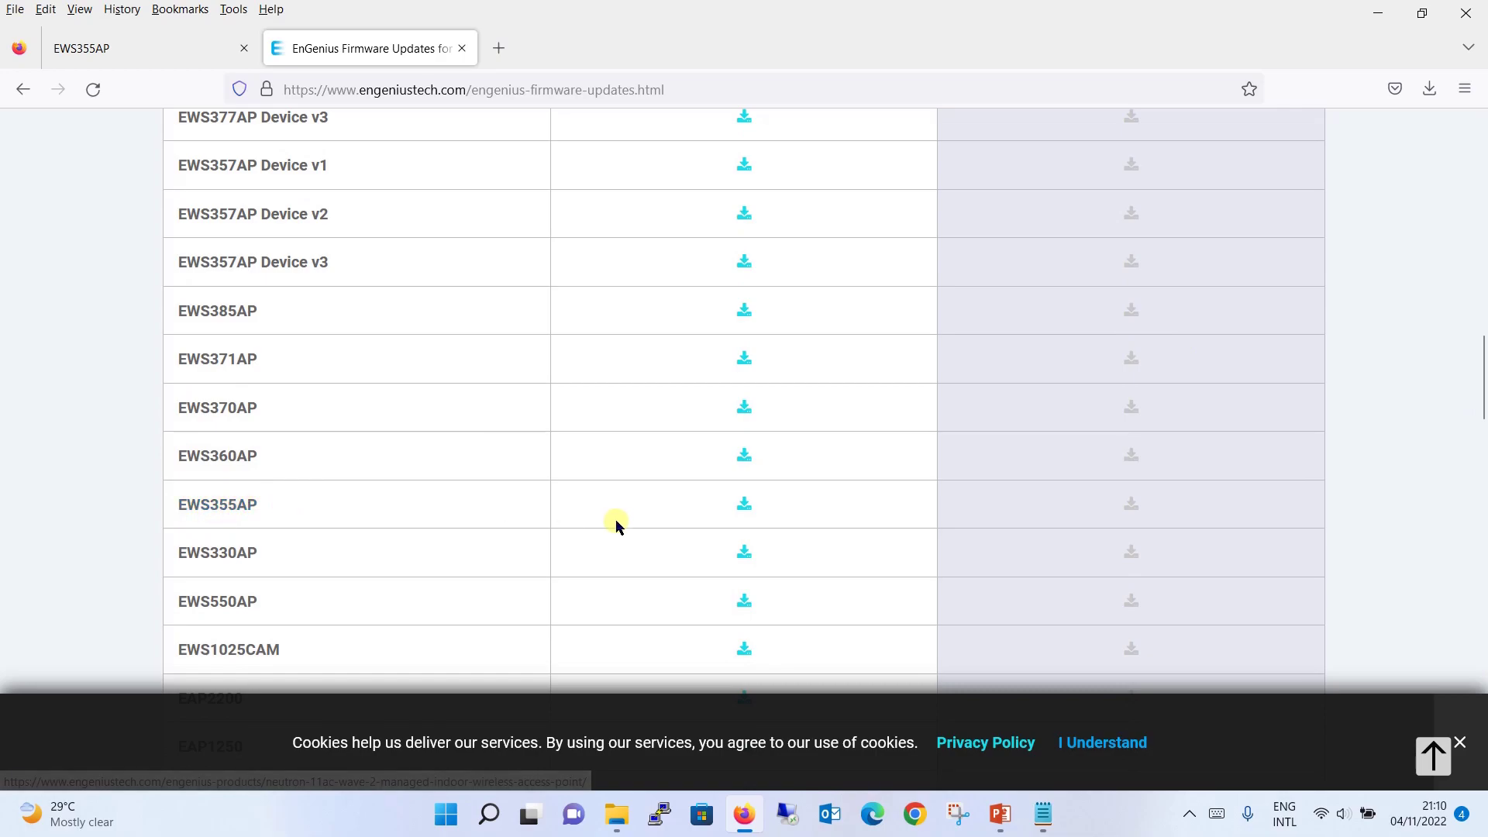
pyautogui.click(744, 506)
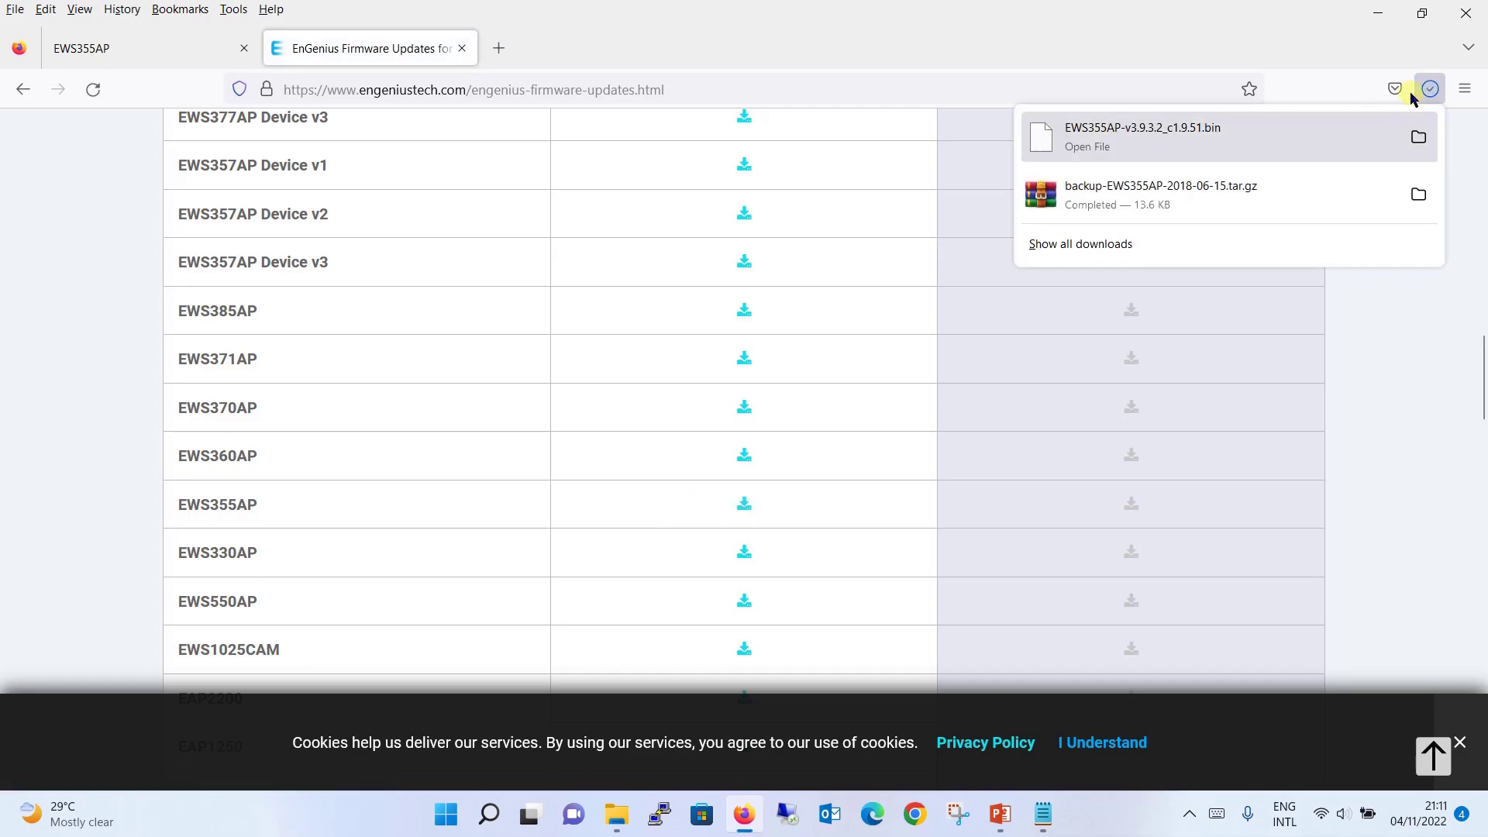
# - On the EWS355AP tab, select EWS355AP-v3.9.3.2_c1.9.51.bin as the new firmware file
pyautogui.click(194, 45)
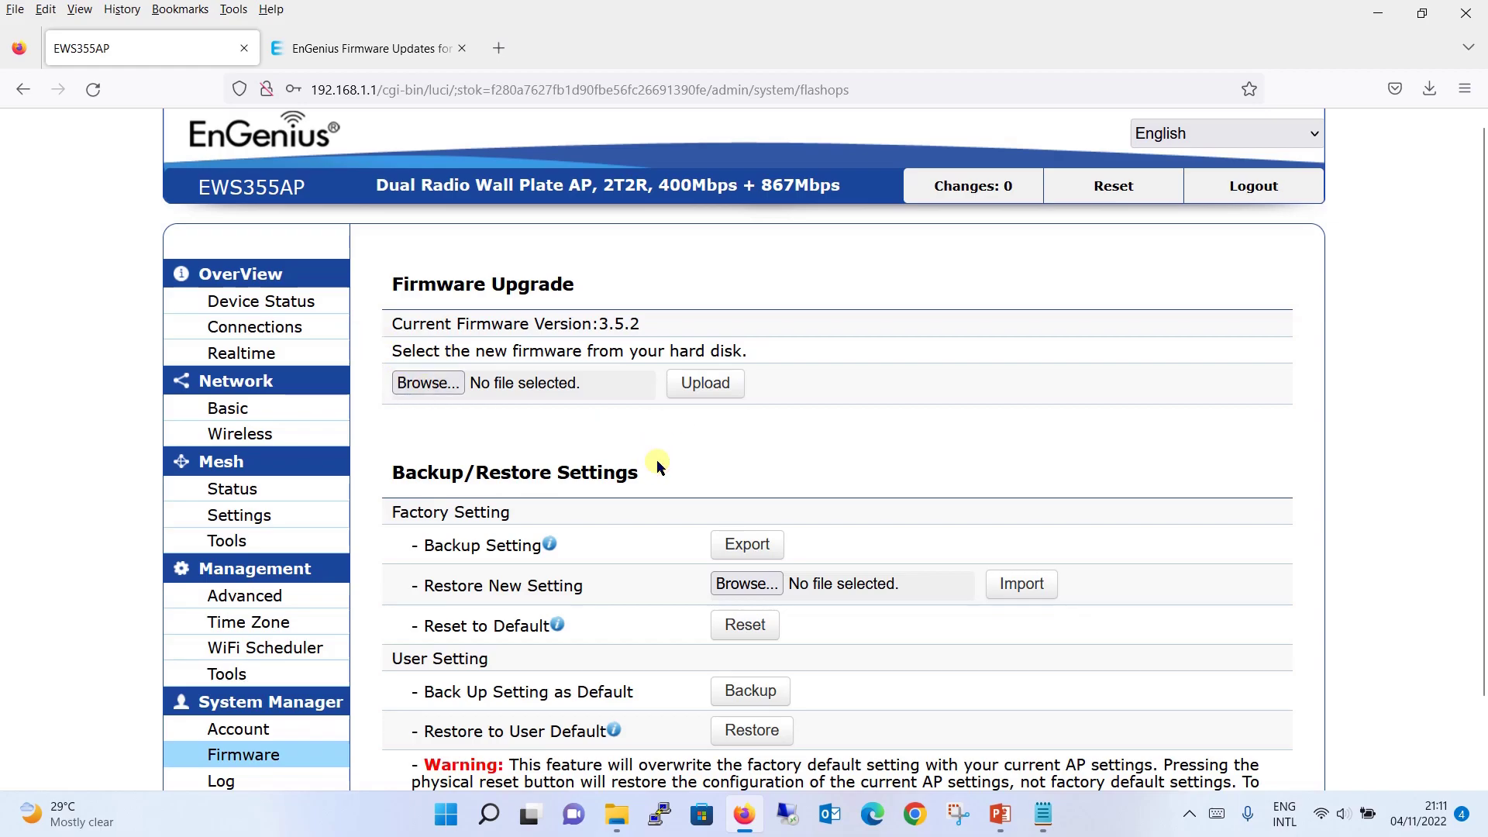
pyautogui.click(455, 388)
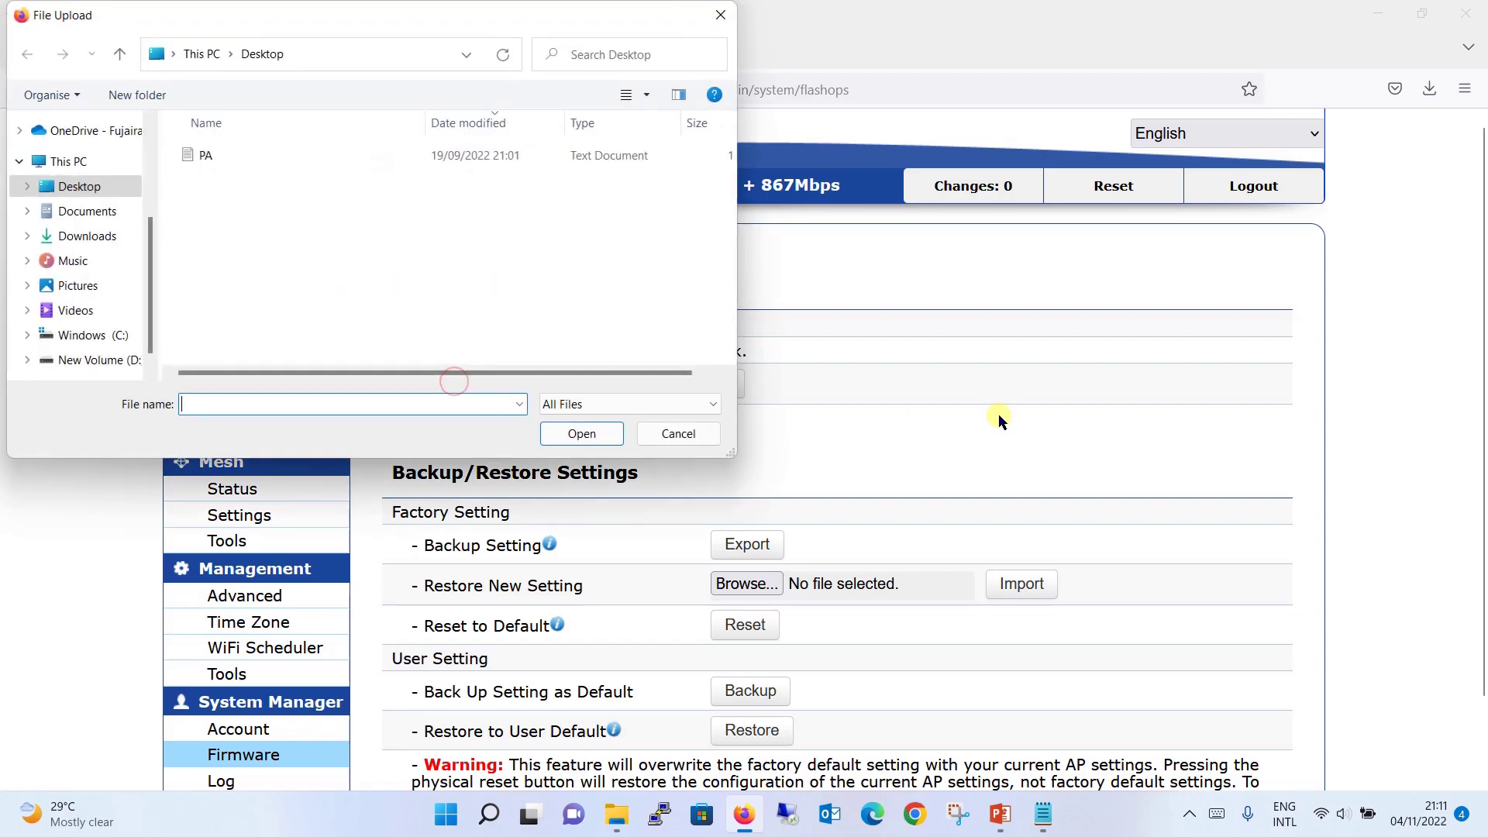
pyautogui.press('Return')
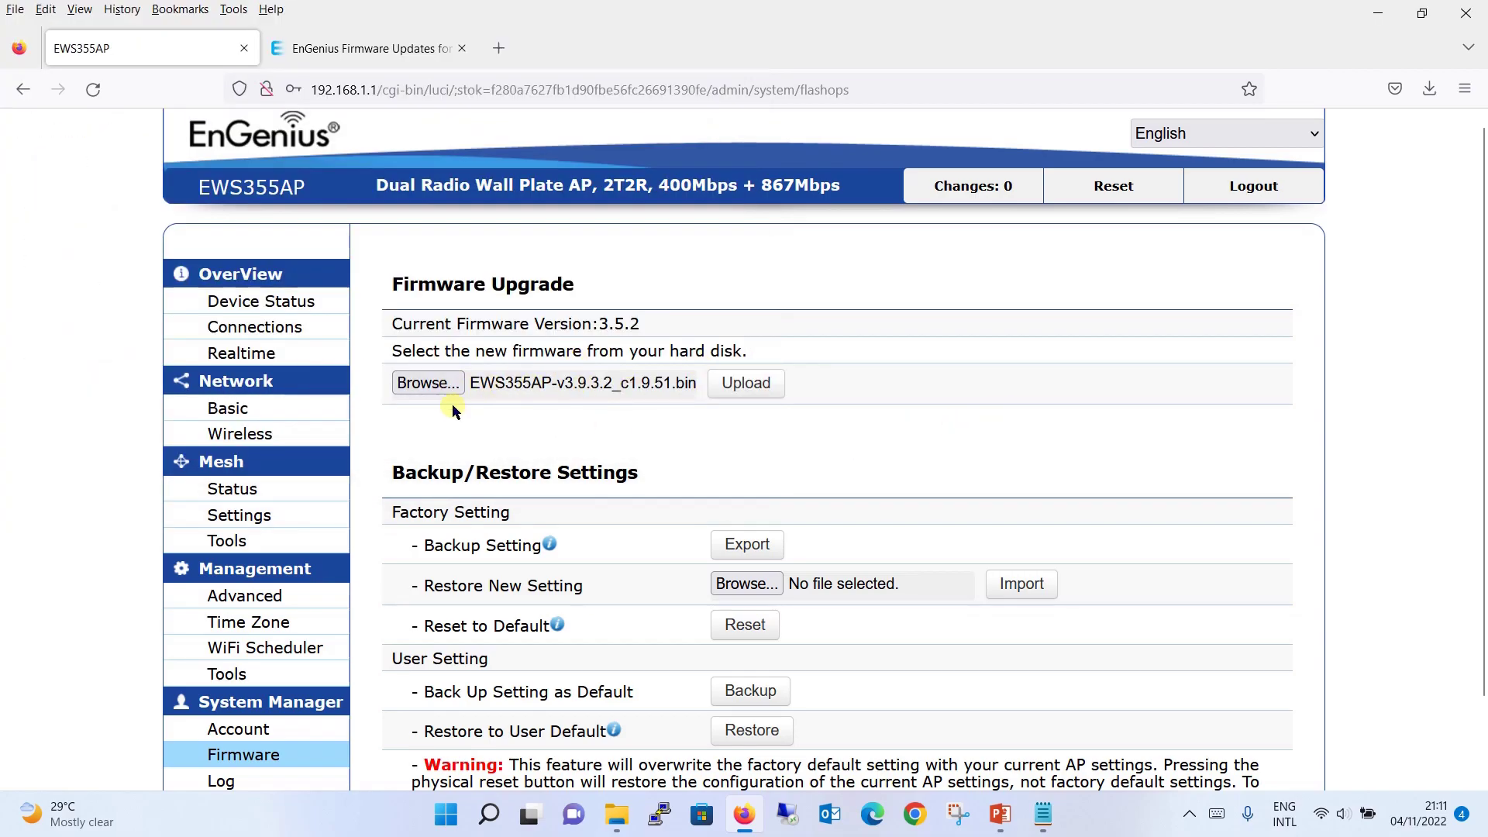
# - Upload the 20.35 MB firmware image and proceed with flashing once its checksum is verified
pyautogui.click(776, 389)
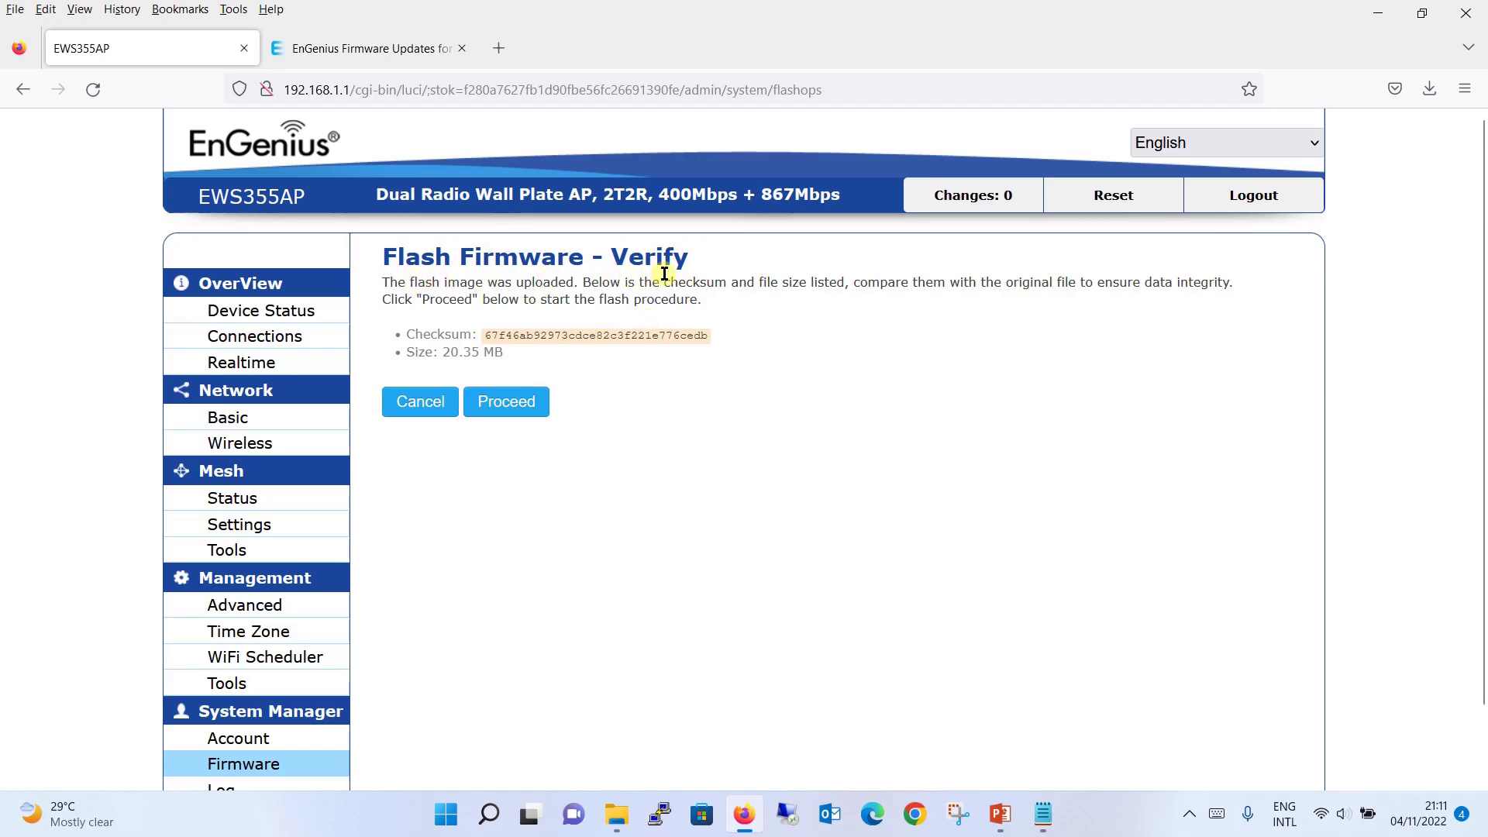
pyautogui.click(536, 409)
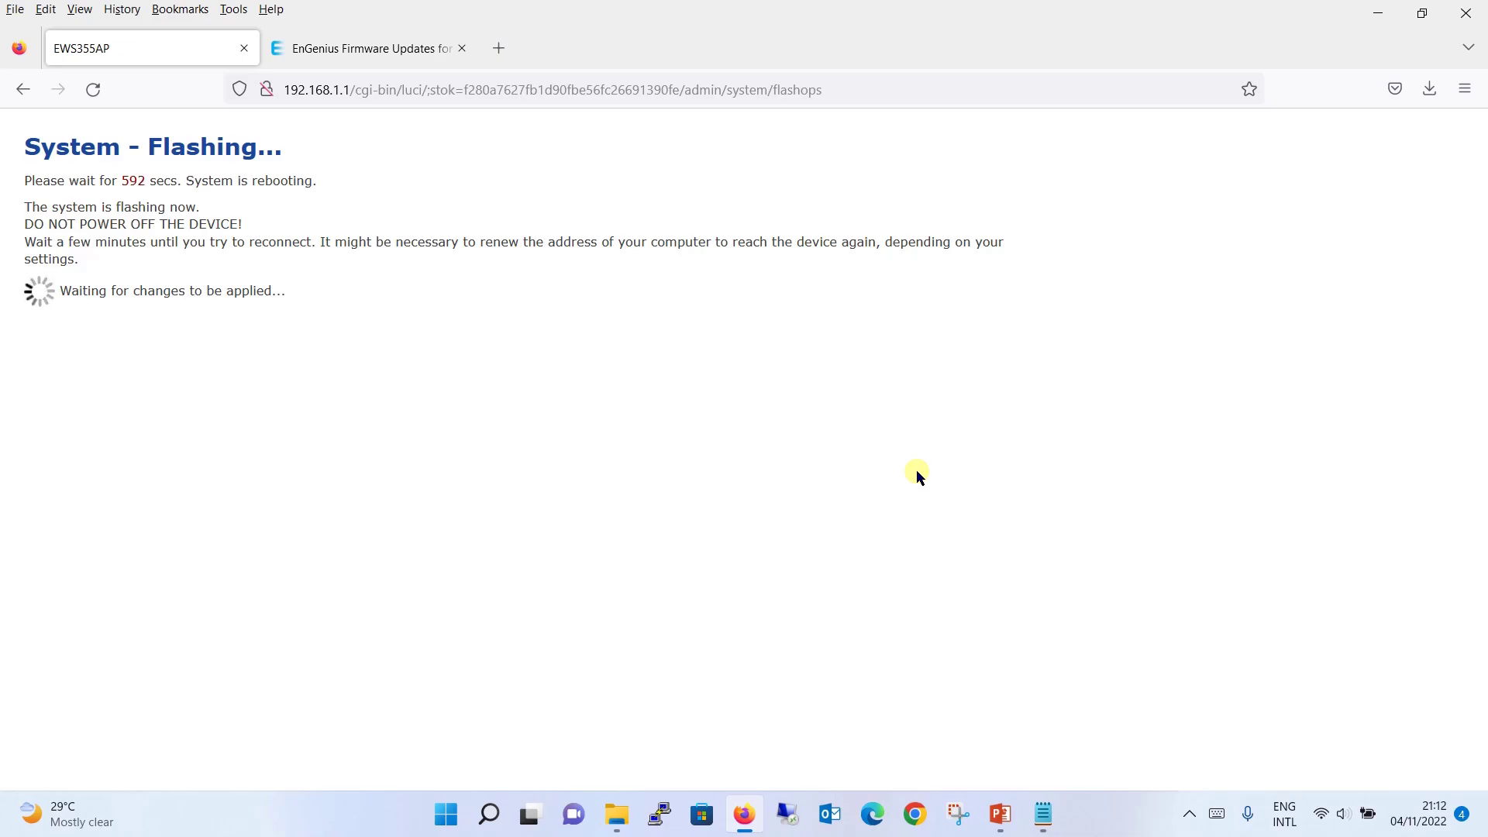
# - Wait out the System - Flashing countdown until the login page reappears
pyautogui.click(917, 472)
pyautogui.click(455, 439)
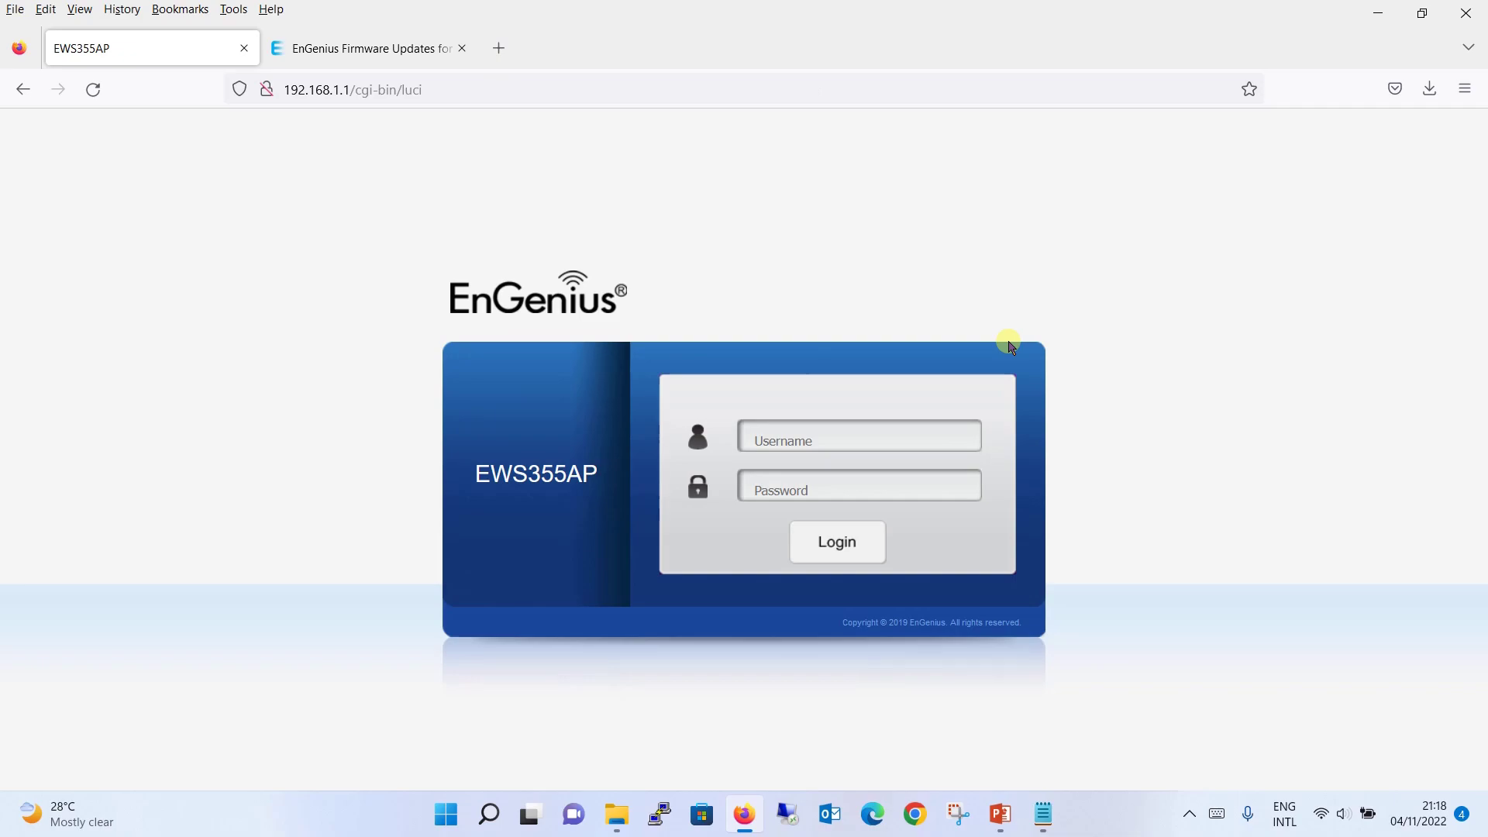
# - Sign back in as admin and dismiss the default-password change prompts with Ignore and Skip
pyautogui.click(826, 440)
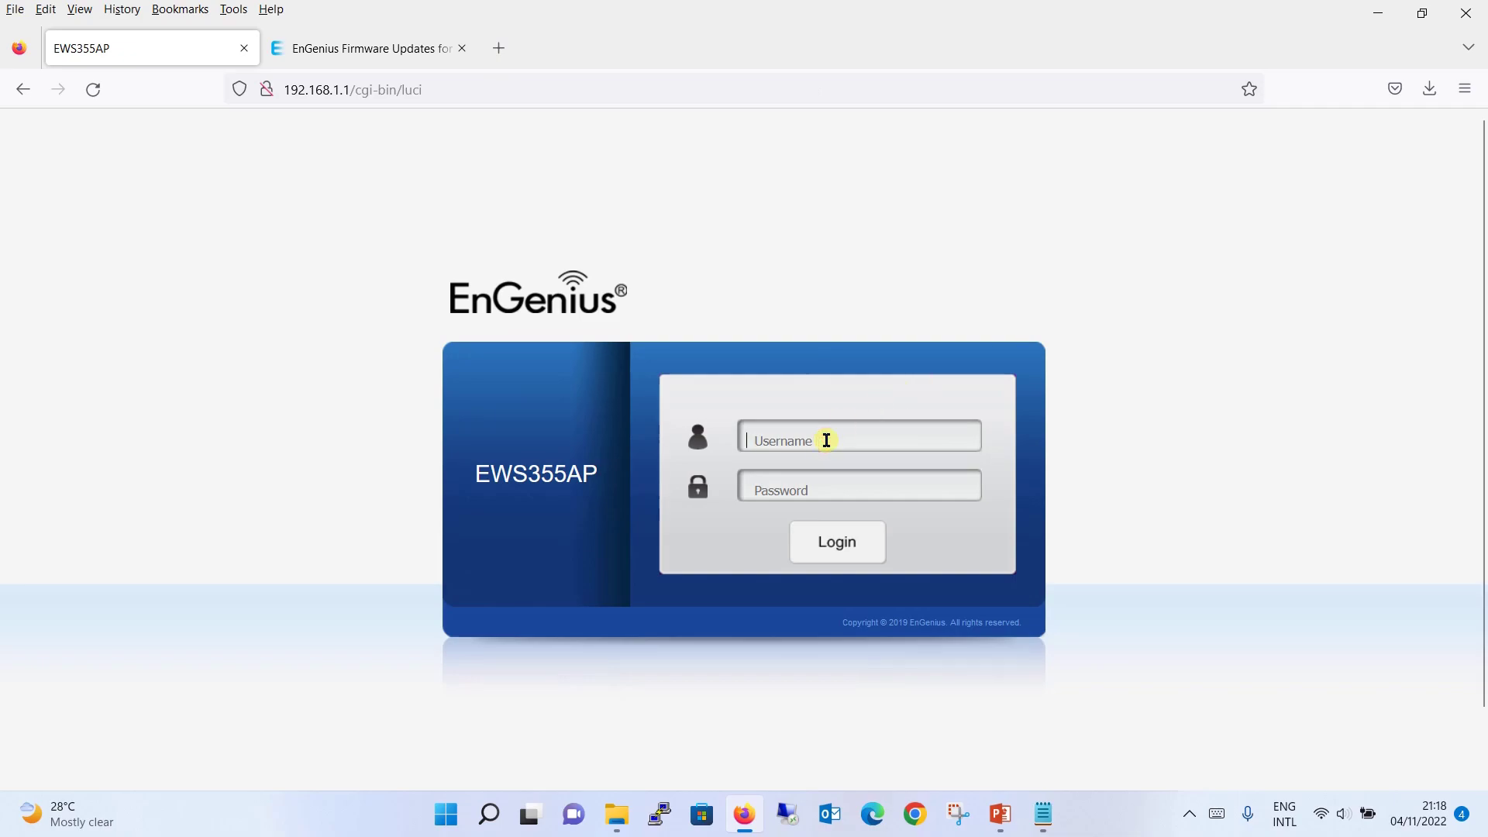
pyautogui.write('admin')
pyautogui.press('Tab')
pyautogui.write('admin')
pyautogui.press('Return')
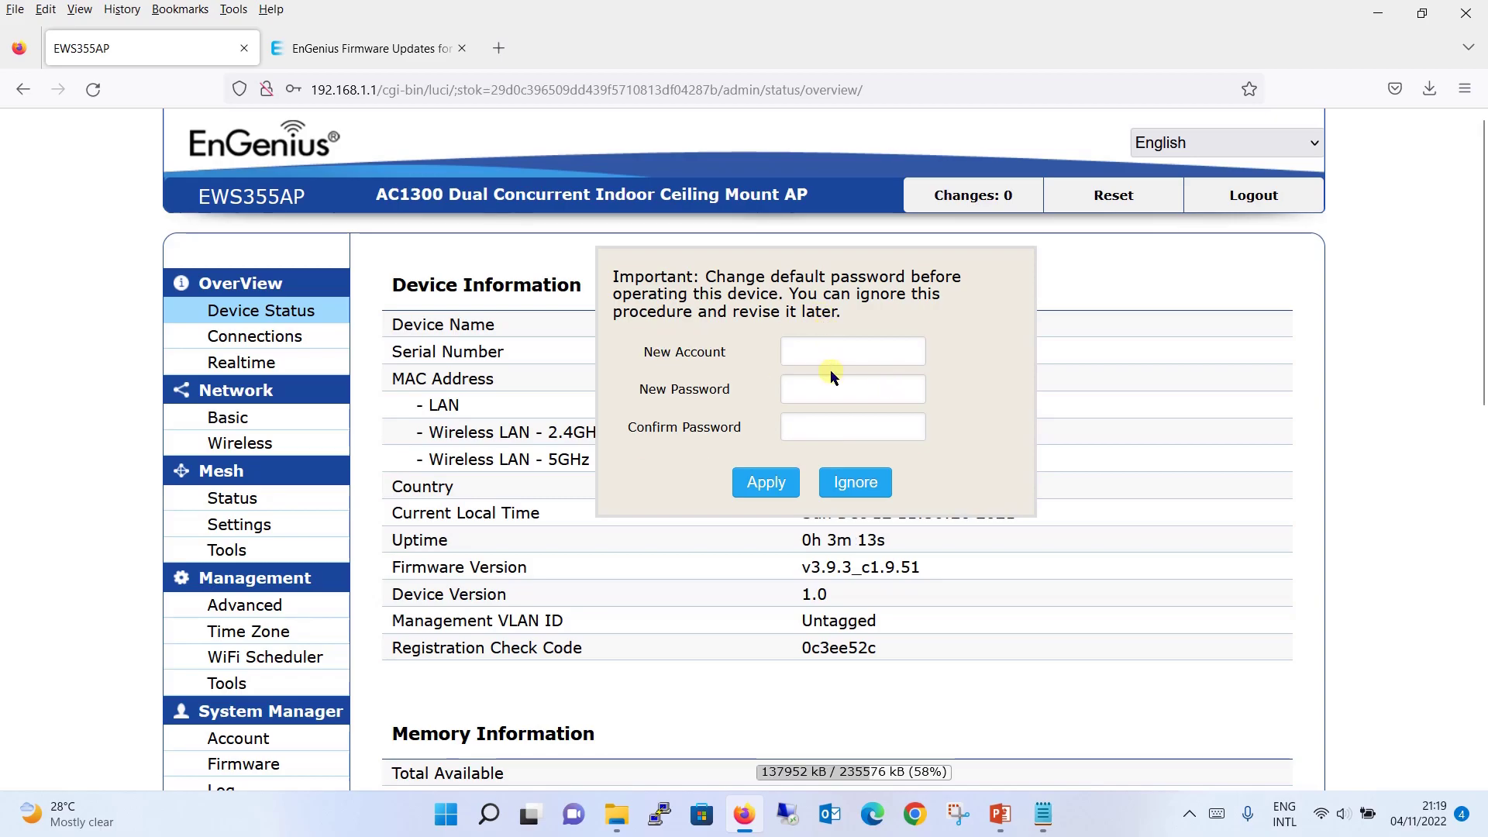
pyautogui.click(878, 481)
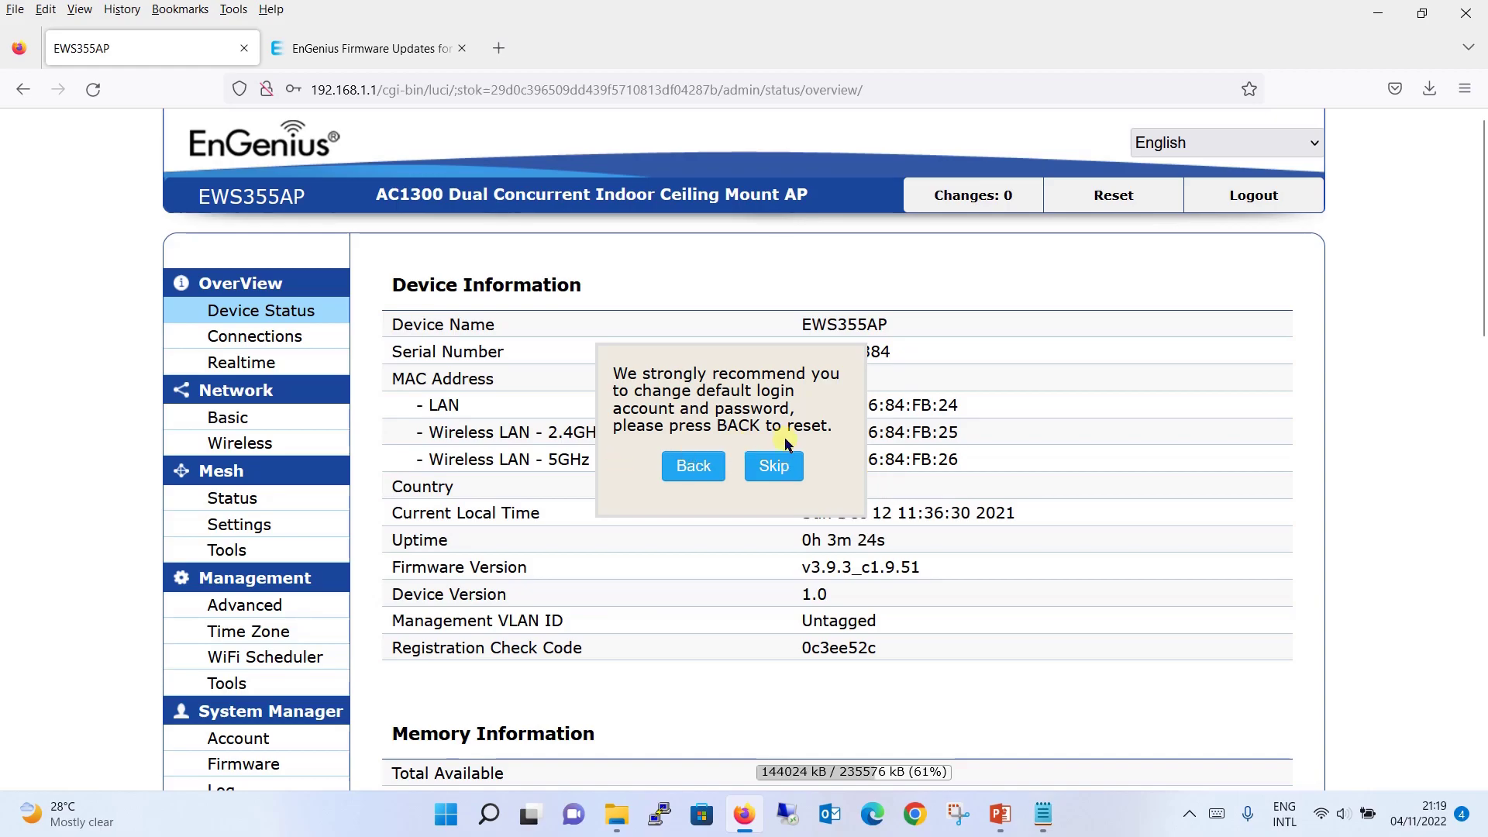
pyautogui.click(775, 465)
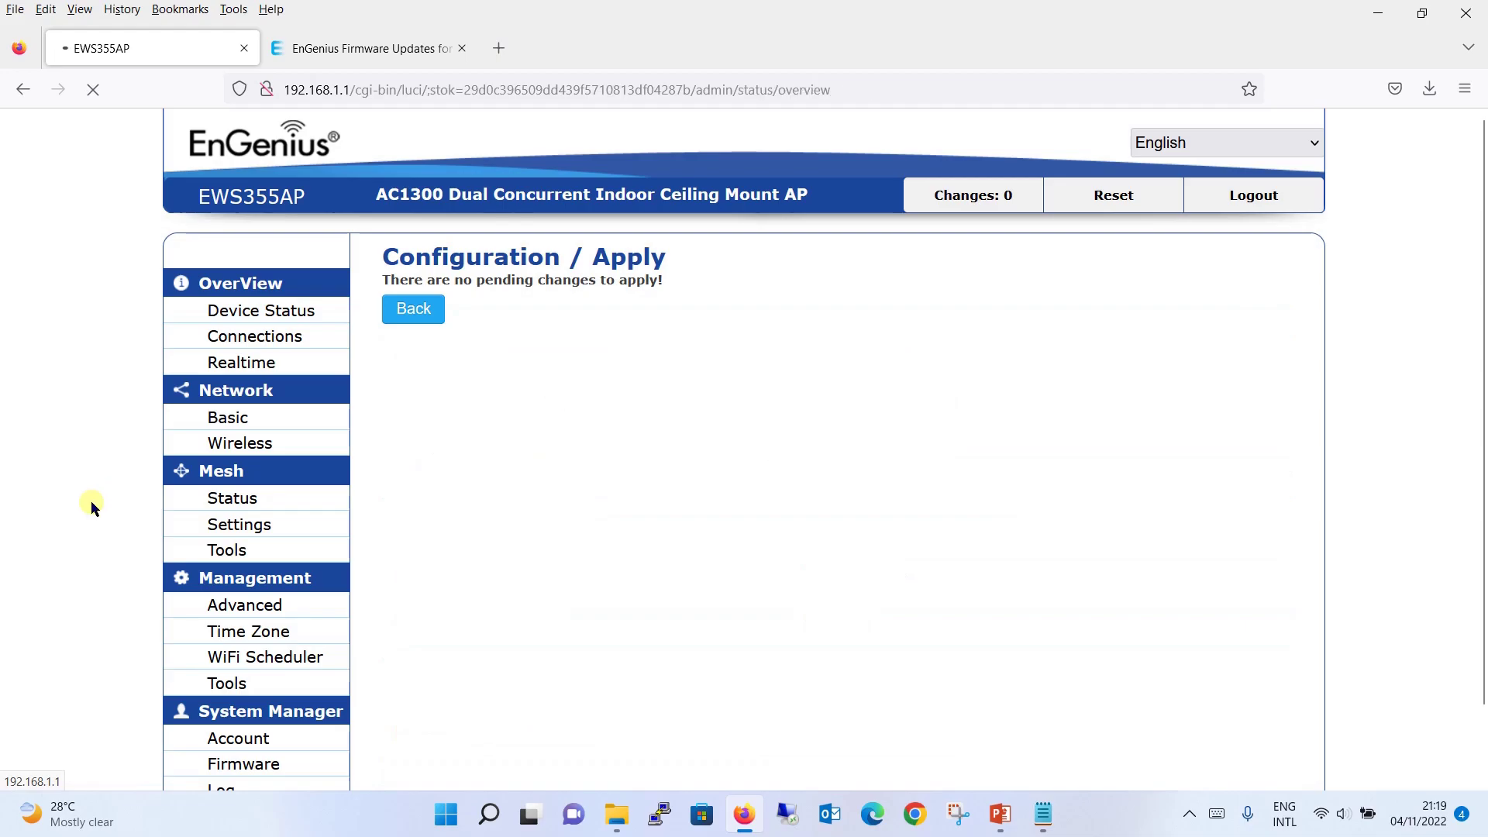
# - Open the Firmware page and confirm Current Firmware Version reads 3.9.3
pyautogui.click(273, 766)
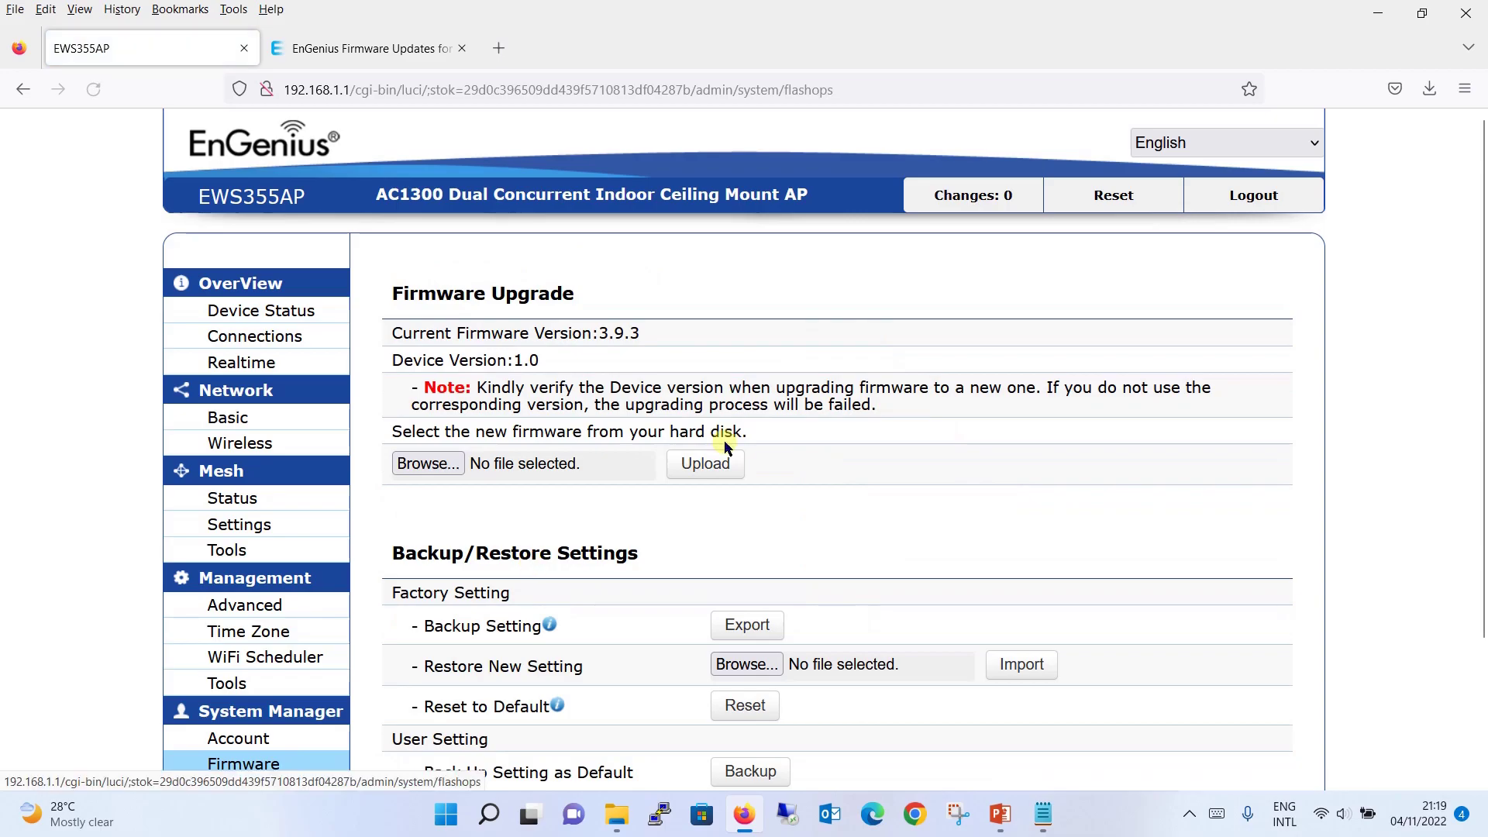